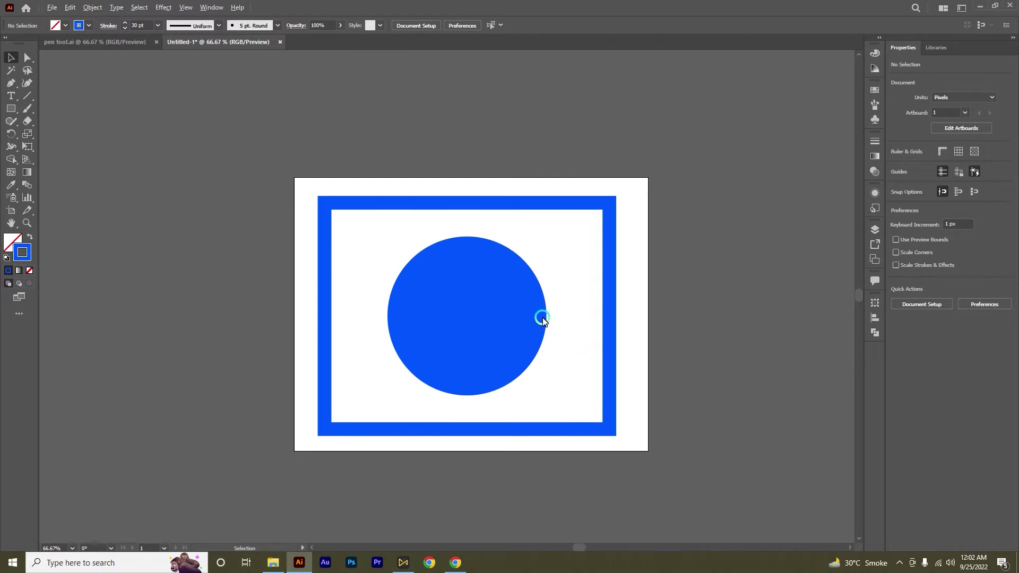
# Drag a marquee around the blue frame and circle together, then deselect them
pyautogui.scroll(1, 513, 289)
pyautogui.scroll(-1, 485, 304)
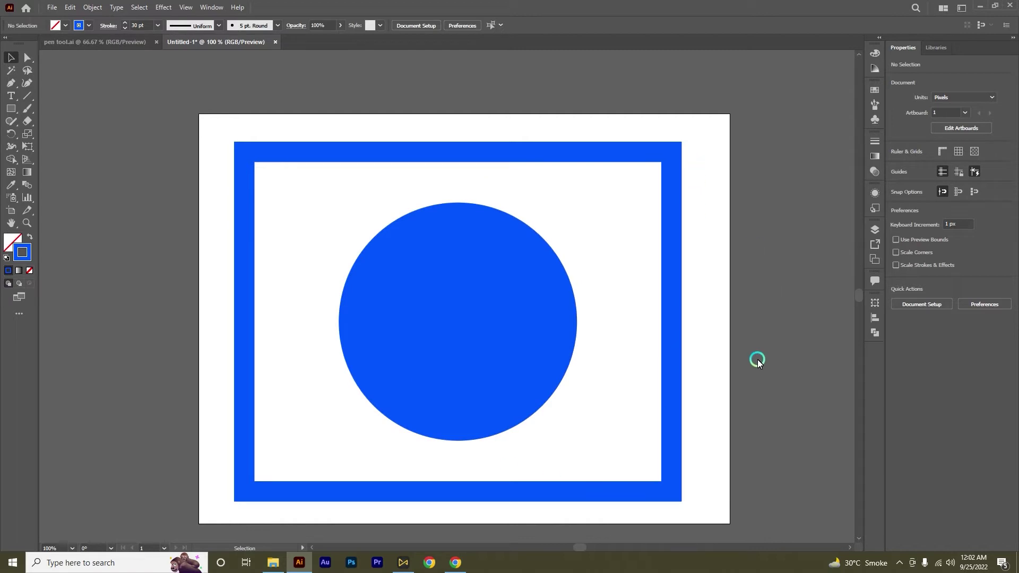
pyautogui.moveTo(182, 170); pyautogui.dragTo(587, 410)
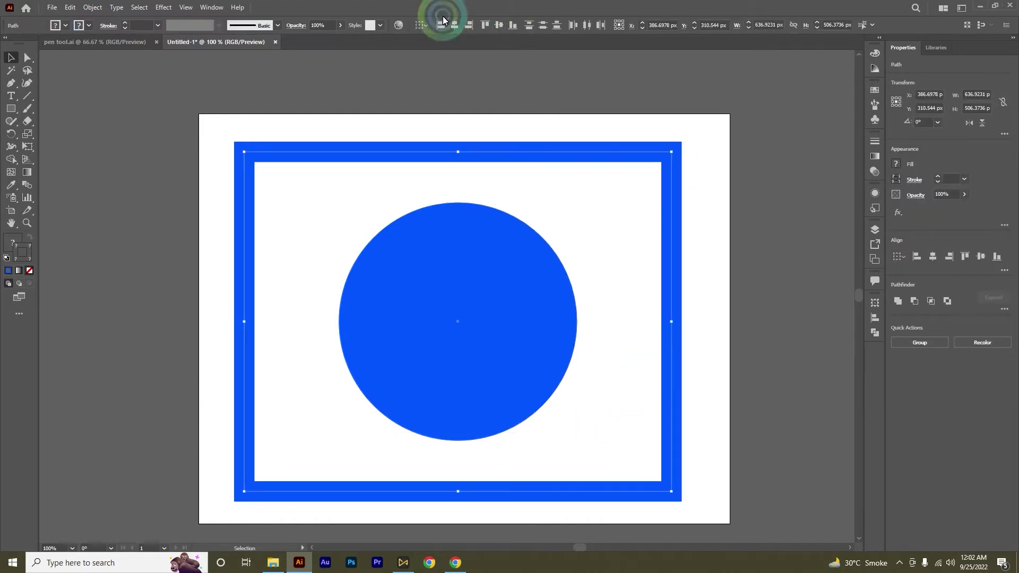
pyautogui.click(510, 87)
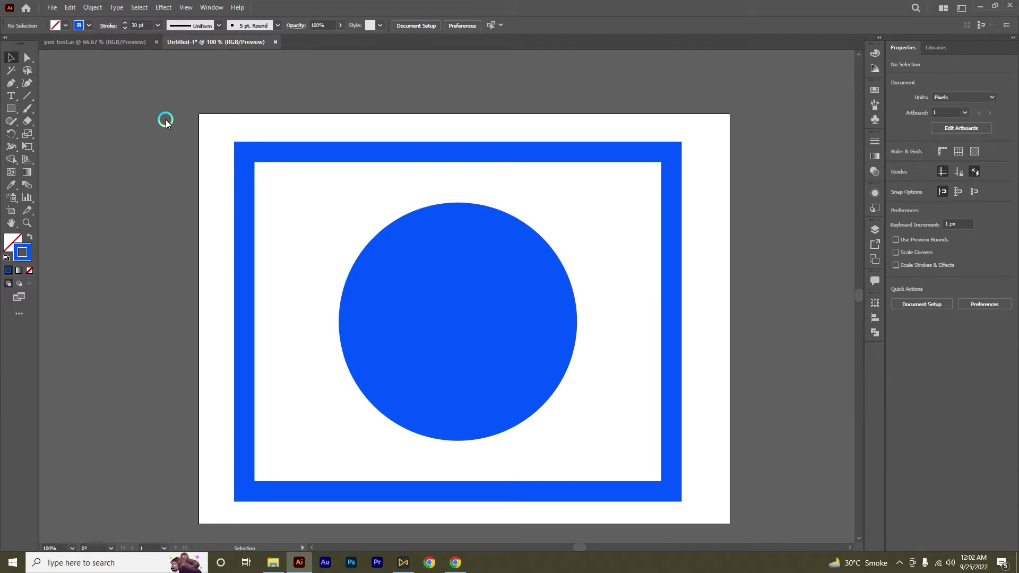
# Lasso all anchor points of the frame and circle, then return to the Selection Tool (V)
pyautogui.click(28, 71)
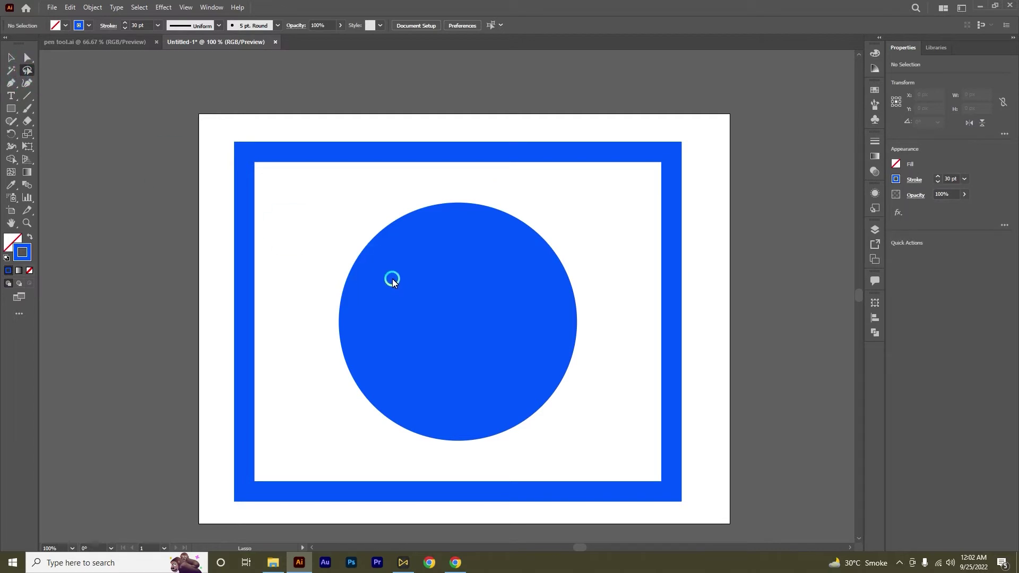
pyautogui.keyDown('alt'); pyautogui.scroll(-1, 391, 243); pyautogui.keyUp('alt')
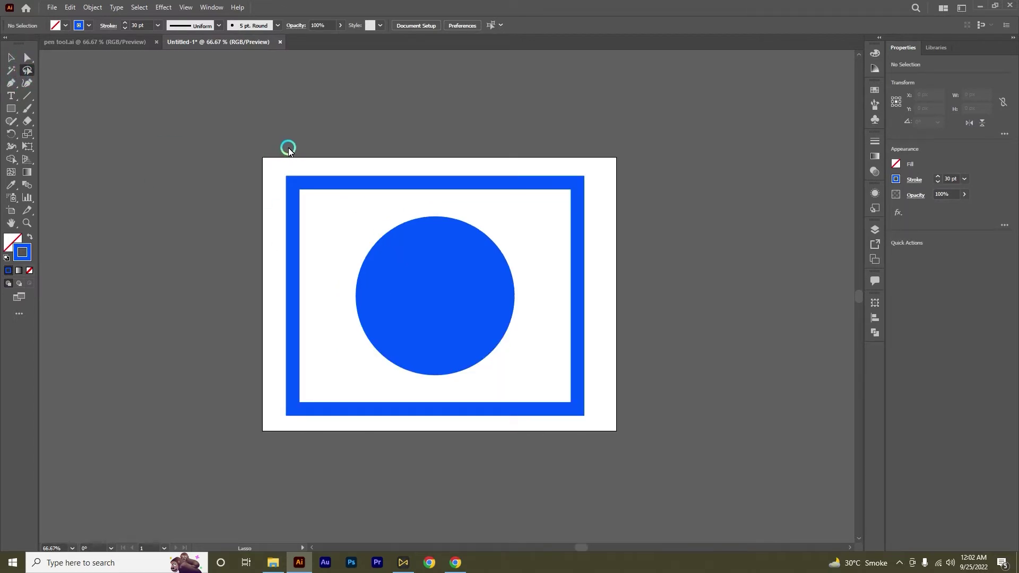
pyautogui.moveTo(288, 149)
pyautogui.mouseDown()
pyautogui.moveTo(620, 413)
pyautogui.moveTo(601, 166)
pyautogui.moveTo(457, 119)
pyautogui.moveTo(321, 132)
pyautogui.moveTo(288, 146)
pyautogui.mouseUp()
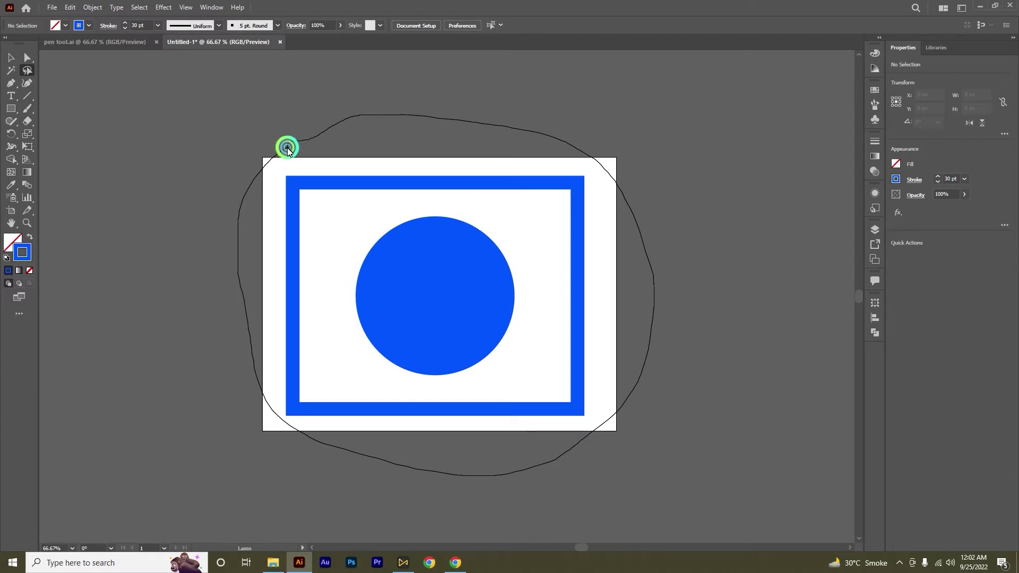
pyautogui.moveTo(287, 148); pyautogui.dragTo(289, 149)
pyautogui.moveTo(289, 150); pyautogui.dragTo(289, 151)
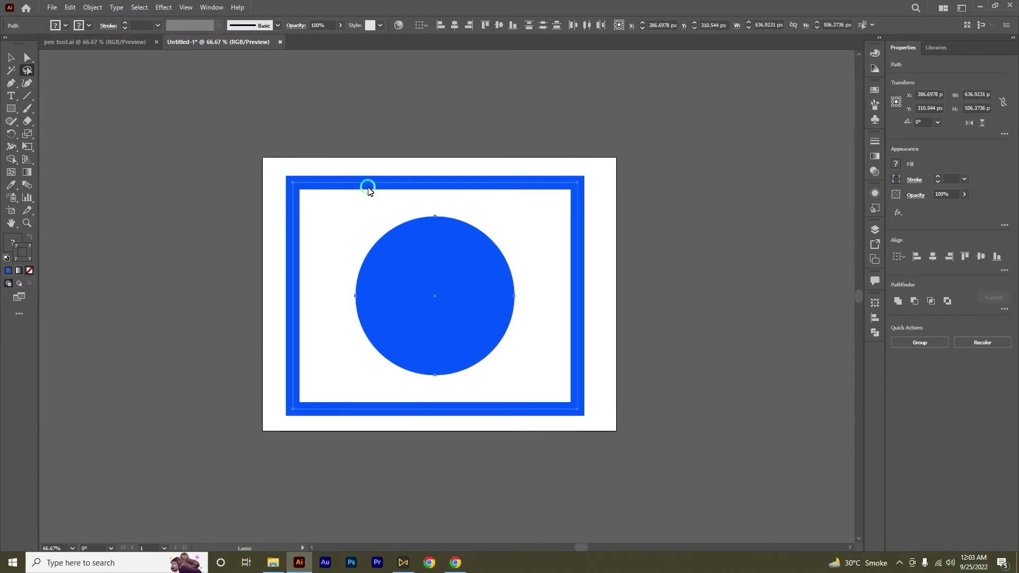
pyautogui.scroll(1, 410, 211)
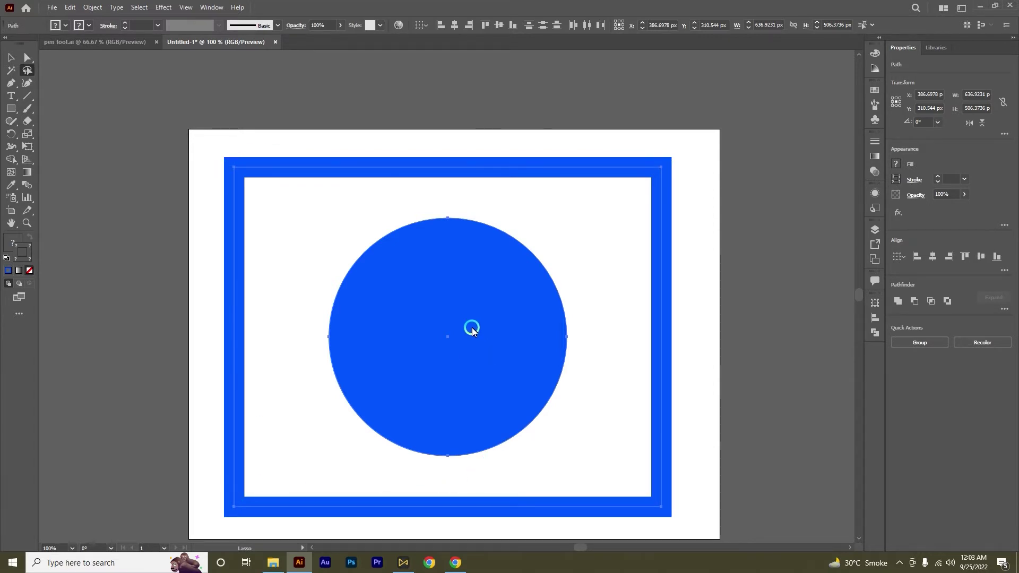
pyautogui.scroll(-1, 403, 203)
pyautogui.press('v')
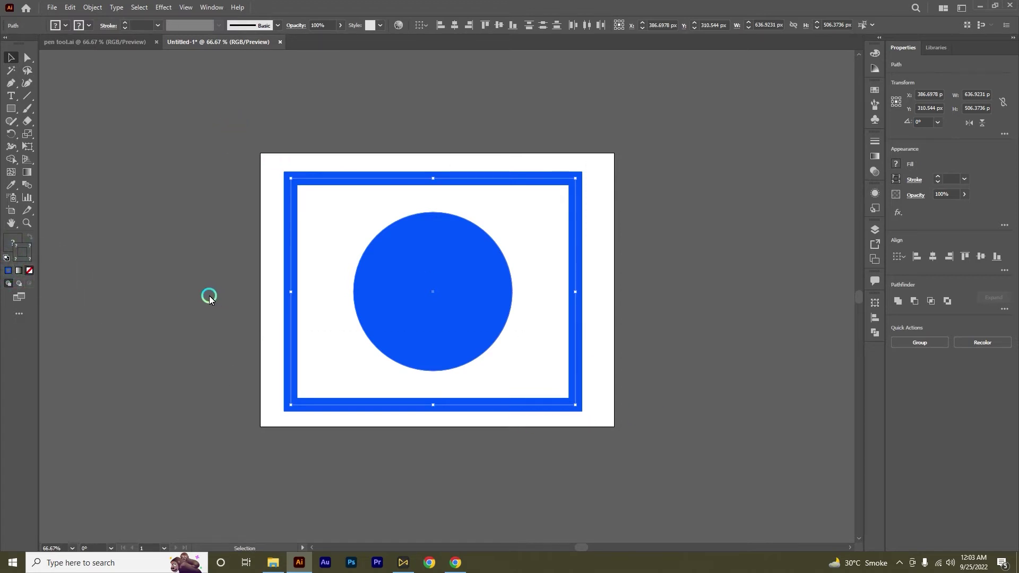
# Change the circle's fill colour to yellow #FFDA00
pyautogui.click(417, 302)
pyautogui.click(9, 241)
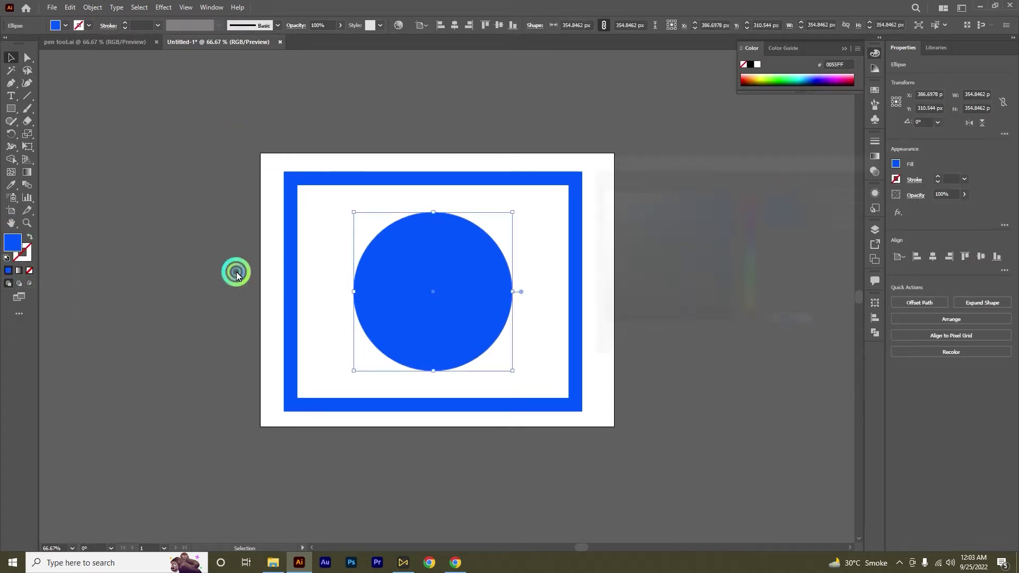
pyautogui.moveTo(750, 230); pyautogui.dragTo(759, 306)
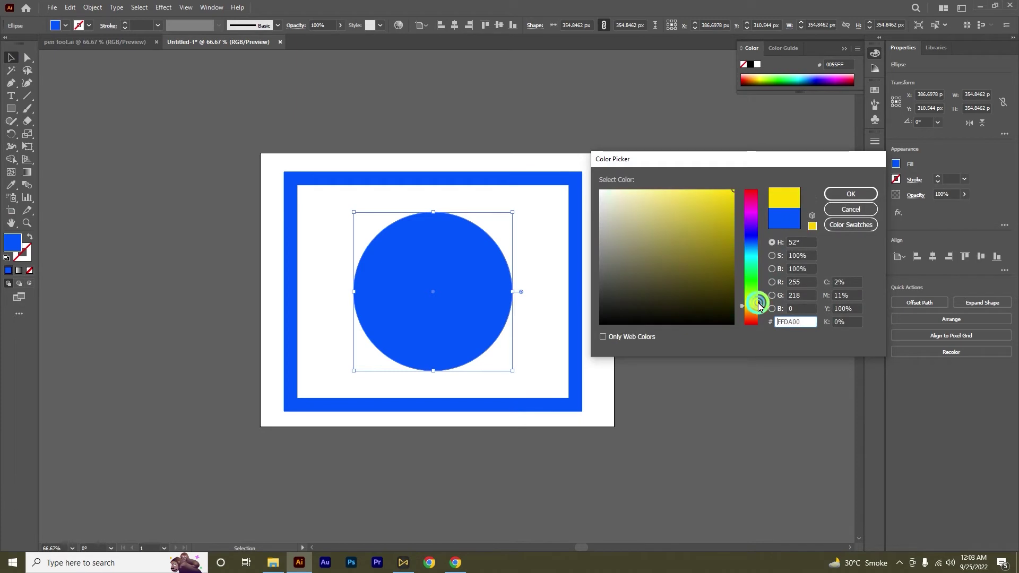
pyautogui.click(851, 194)
# Change the rectangle frame's 30 pt stroke colour to yellow #FFFF00
pyautogui.click(603, 291)
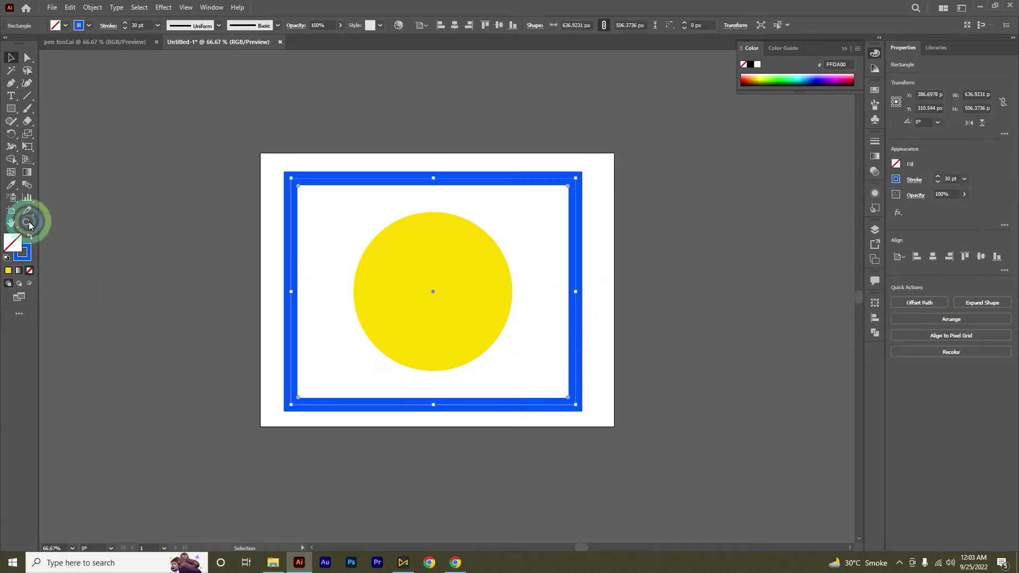
pyautogui.doubleClick(21, 254)
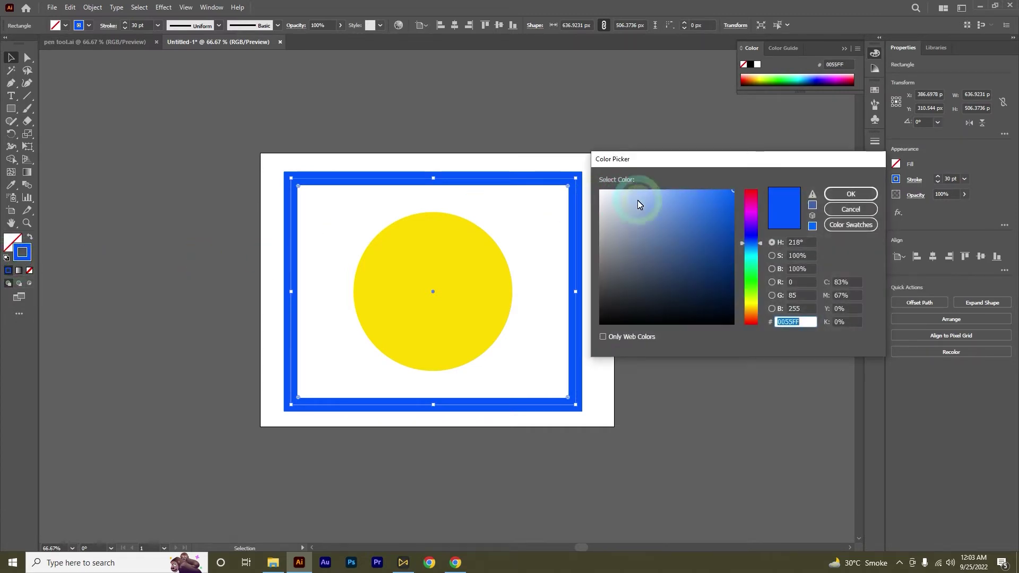
pyautogui.moveTo(752, 281)
pyautogui.mouseDown()
pyautogui.moveTo(756, 306)
pyautogui.moveTo(750, 295)
pyautogui.mouseUp()
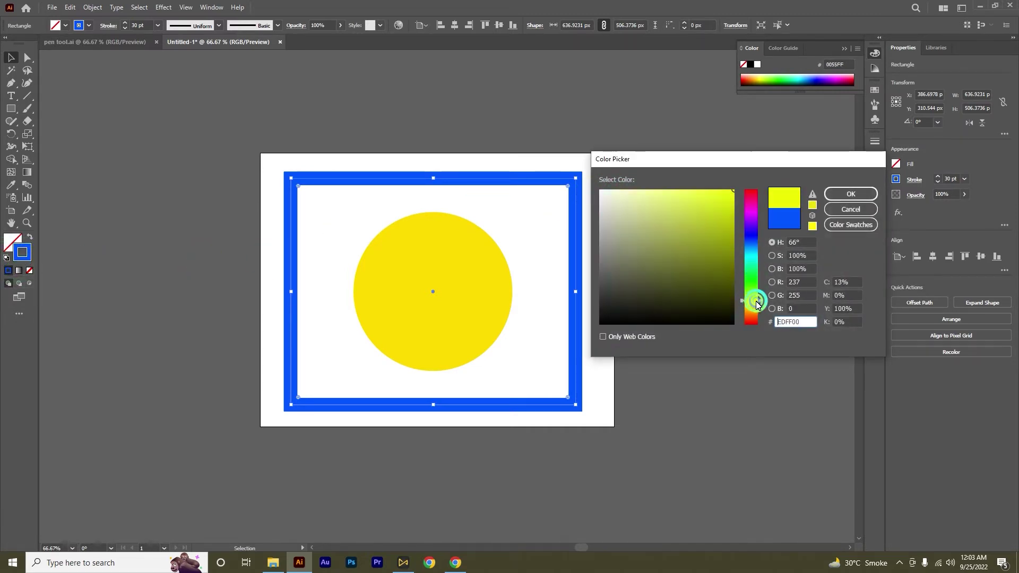
pyautogui.click(831, 194)
# Deselect the frame, zoom and pan the artboard, and switch to the Lasso Tool
pyautogui.click(699, 247)
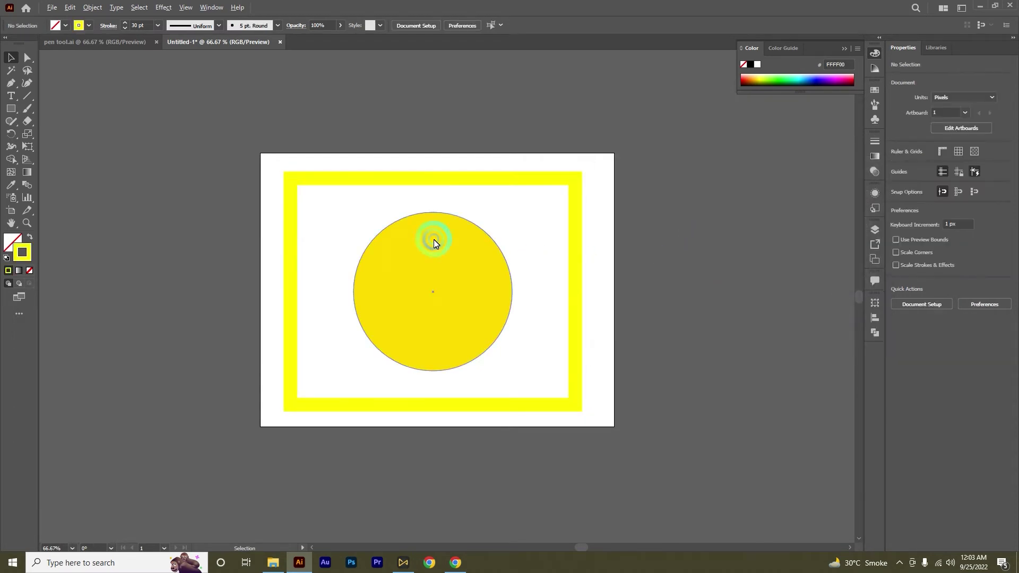
pyautogui.scroll(1, 432, 234)
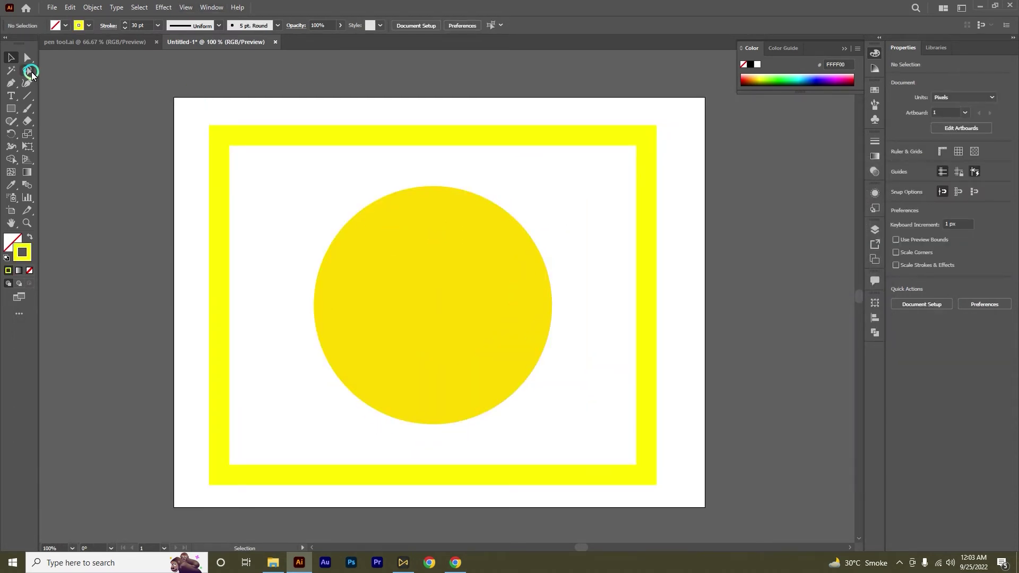
pyautogui.scroll(-2, 60, 80)
pyautogui.scroll(1, 237, 125)
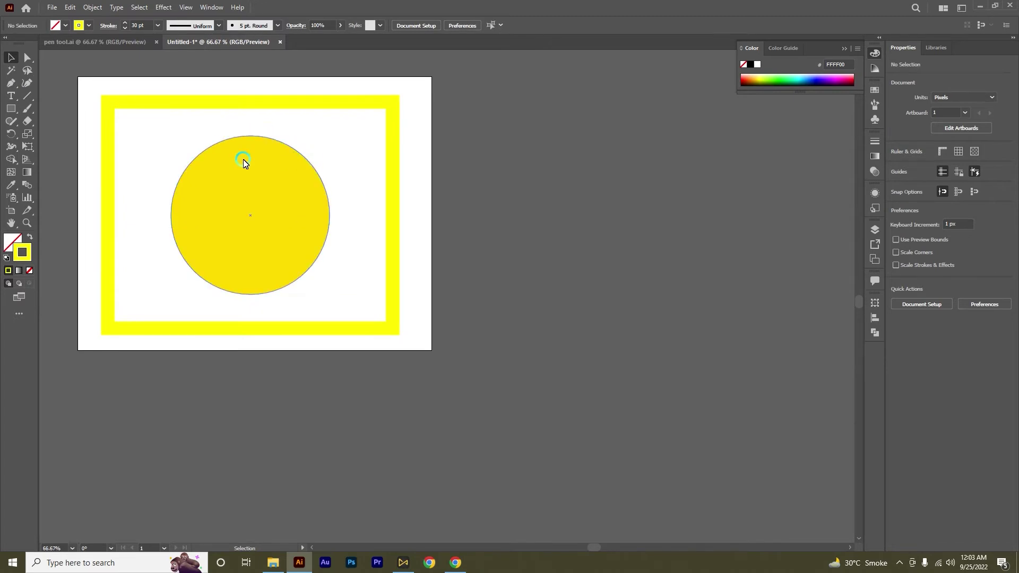
pyautogui.moveTo(244, 159); pyautogui.dragTo(391, 232)
pyautogui.click(635, 203)
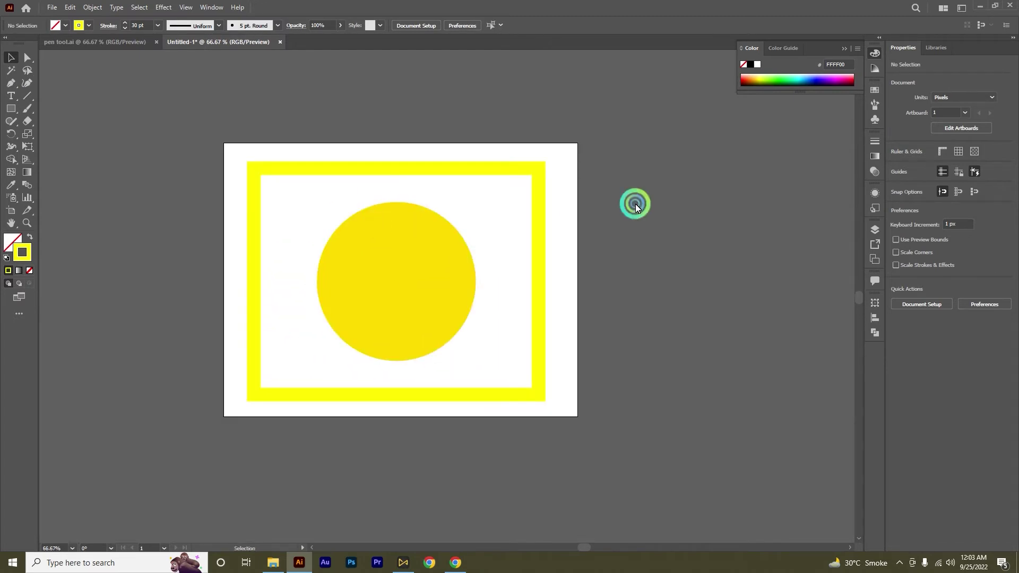
pyautogui.click(28, 72)
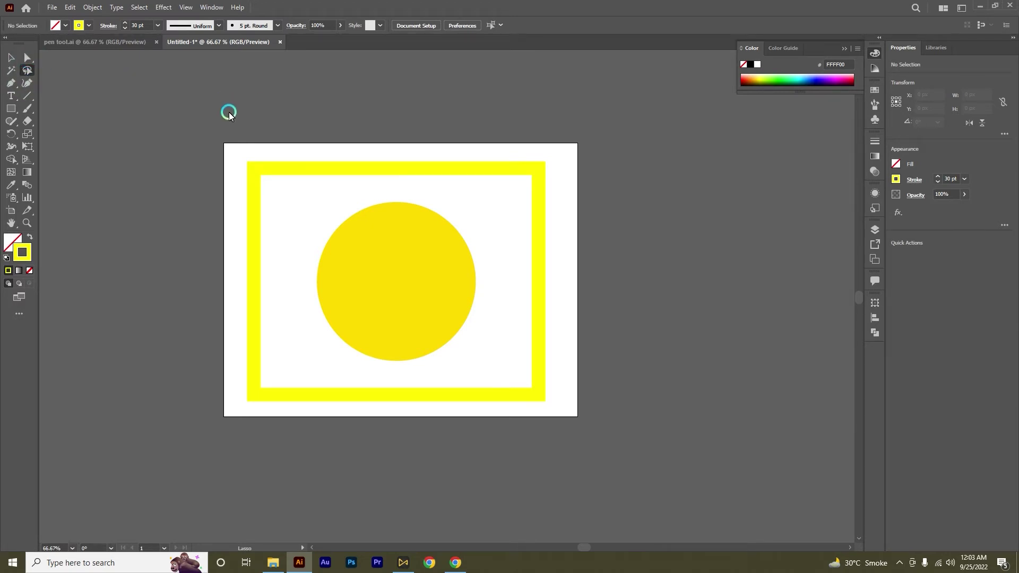
pyautogui.moveTo(230, 116)
pyautogui.mouseDown()
pyautogui.moveTo(287, 396)
pyautogui.moveTo(348, 387)
pyautogui.mouseUp()
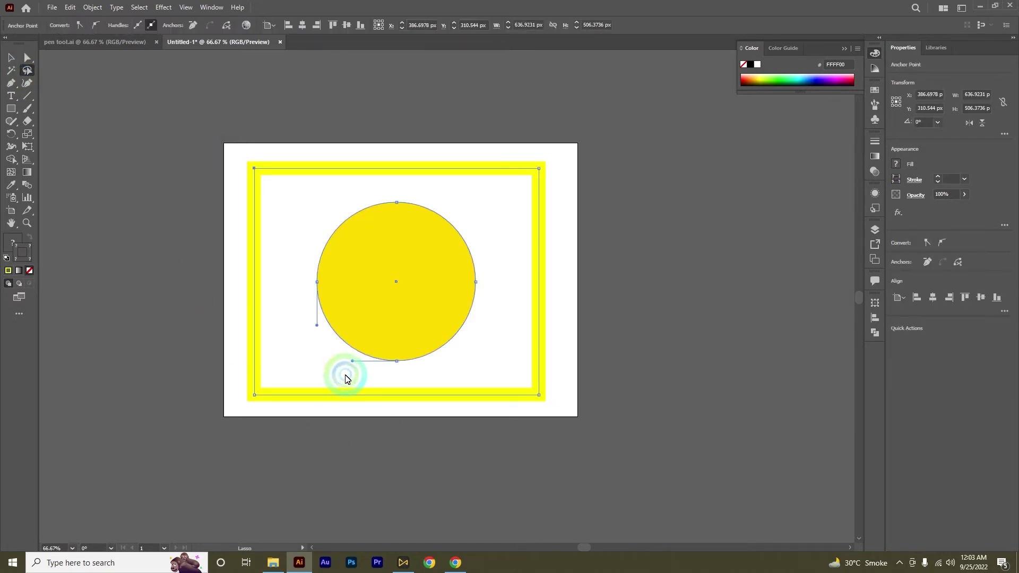
pyautogui.moveTo(236, 187); pyautogui.dragTo(506, 169)
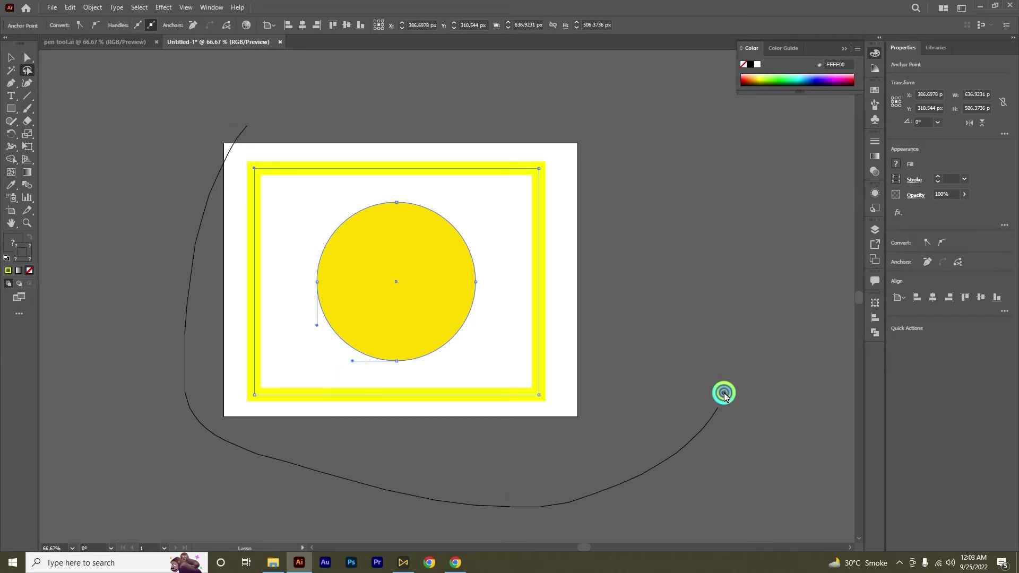
pyautogui.click(512, 209)
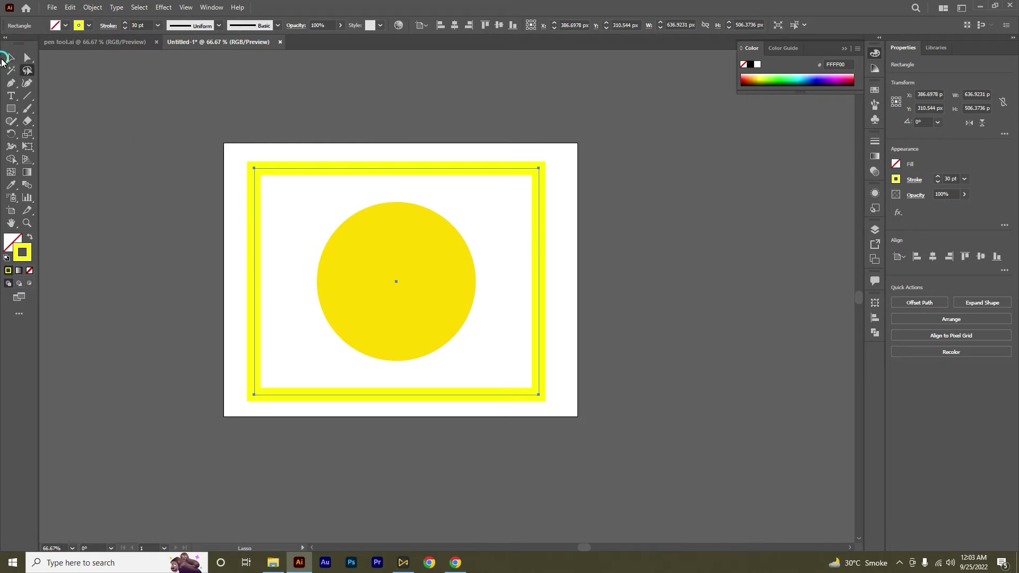
pyautogui.click(229, 127)
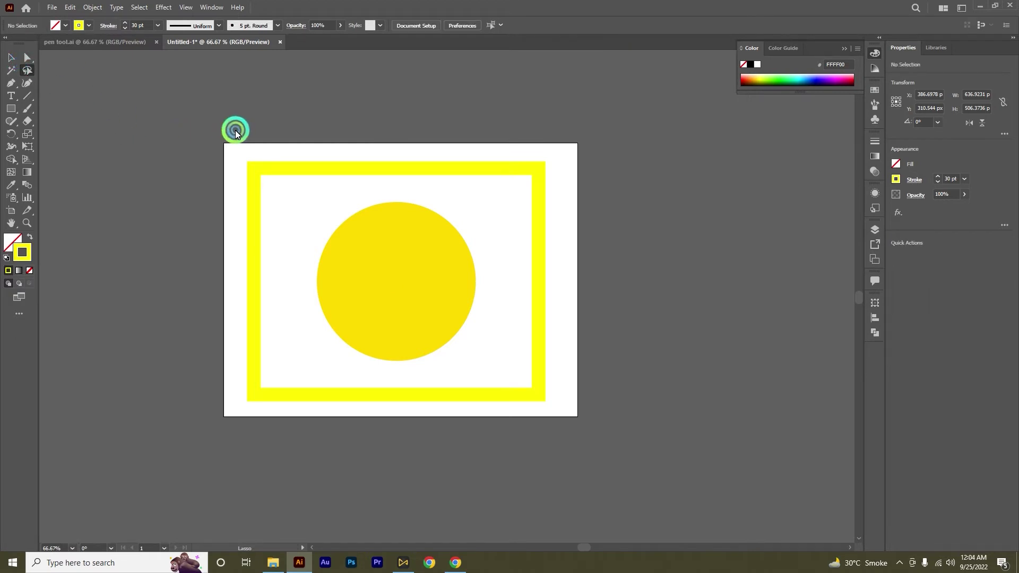
pyautogui.moveTo(212, 132); pyautogui.dragTo(508, 165)
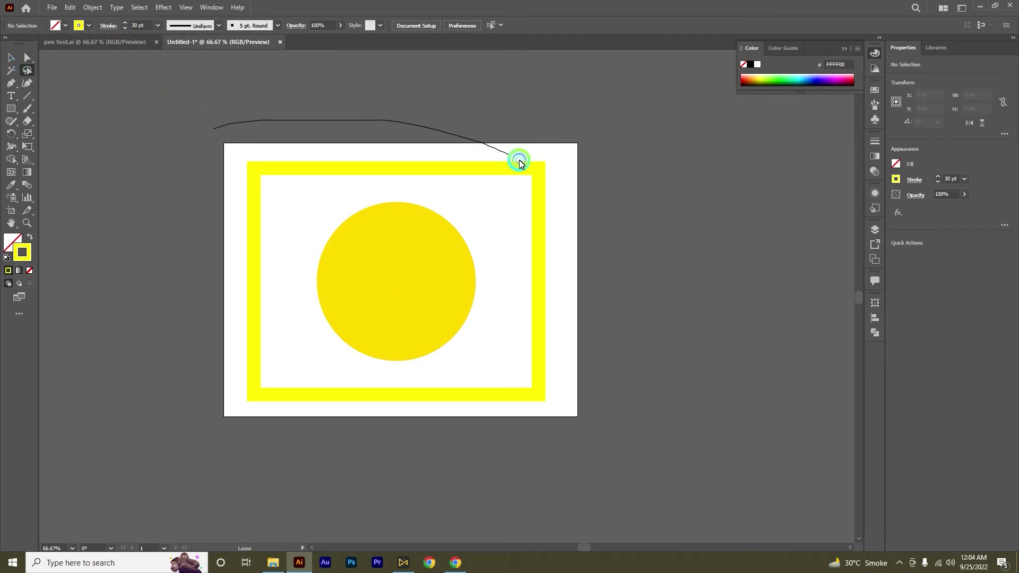
# Draw a Lasso loop around the entire artboard, selecting every anchor point of the yellow frame and circle
pyautogui.moveTo(206, 129); pyautogui.dragTo(455, 483)
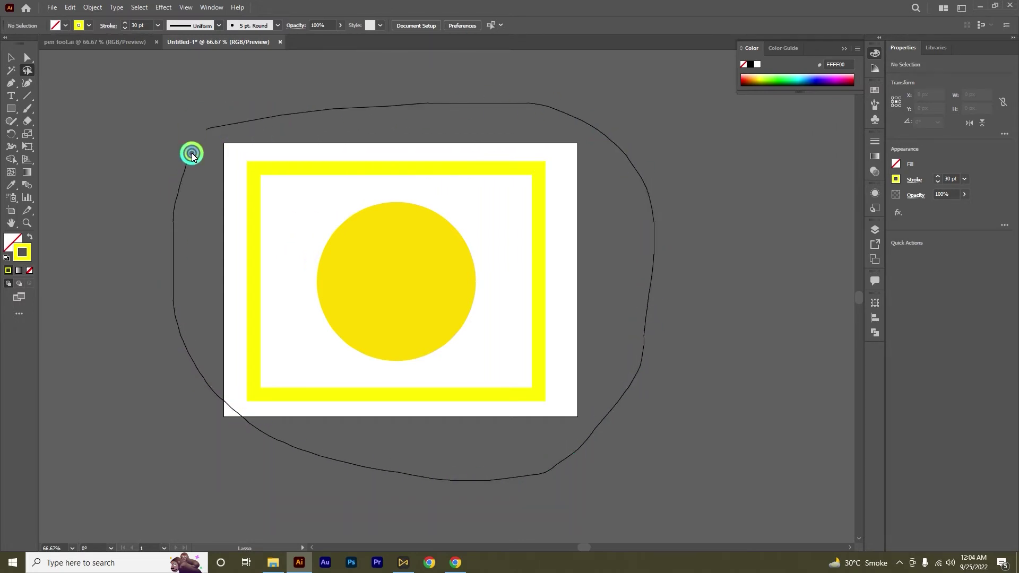
pyautogui.moveTo(455, 483); pyautogui.dragTo(212, 128)
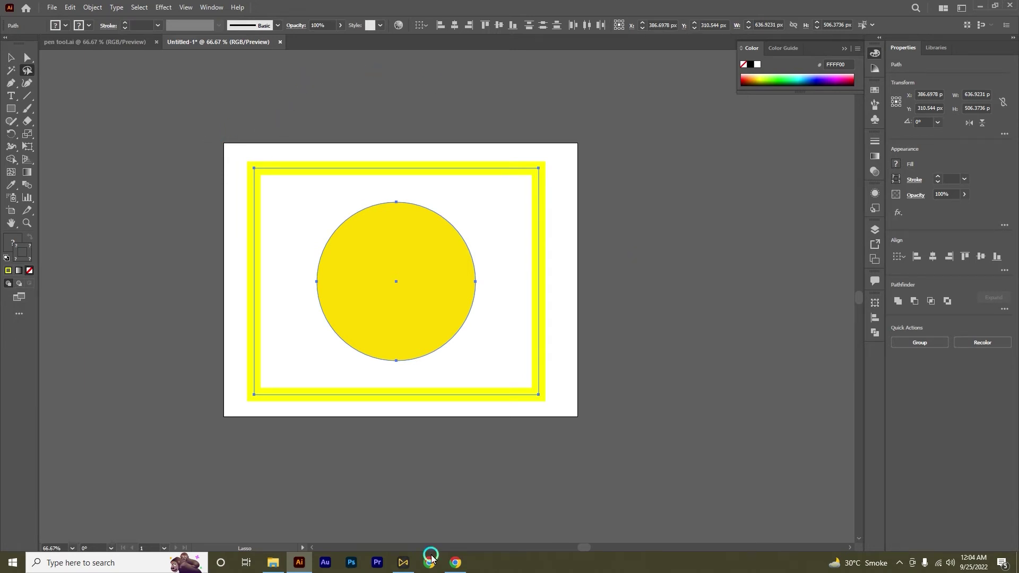
pyautogui.scroll(1, 295, 296)
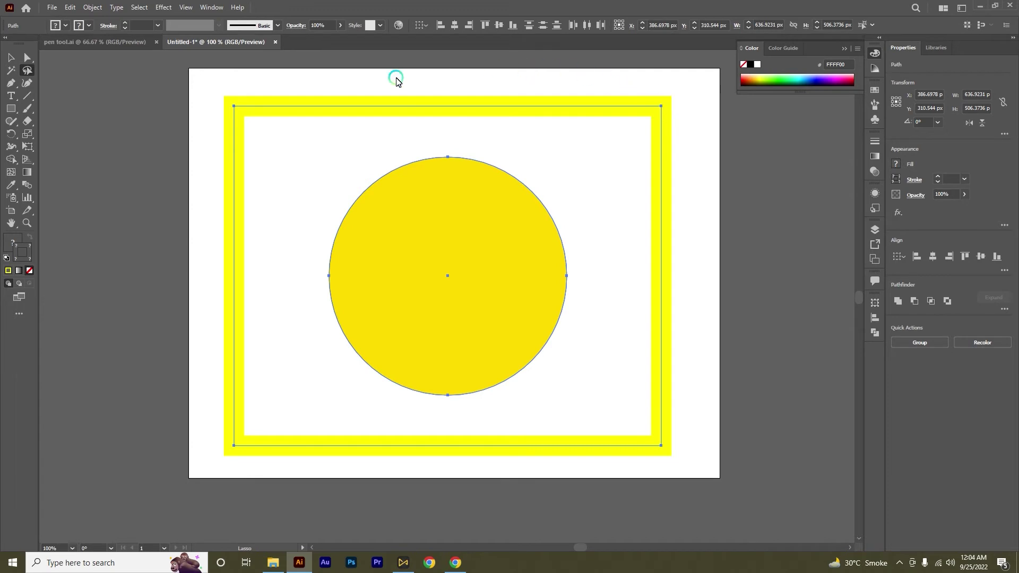
pyautogui.scroll(-1, 477, 277)
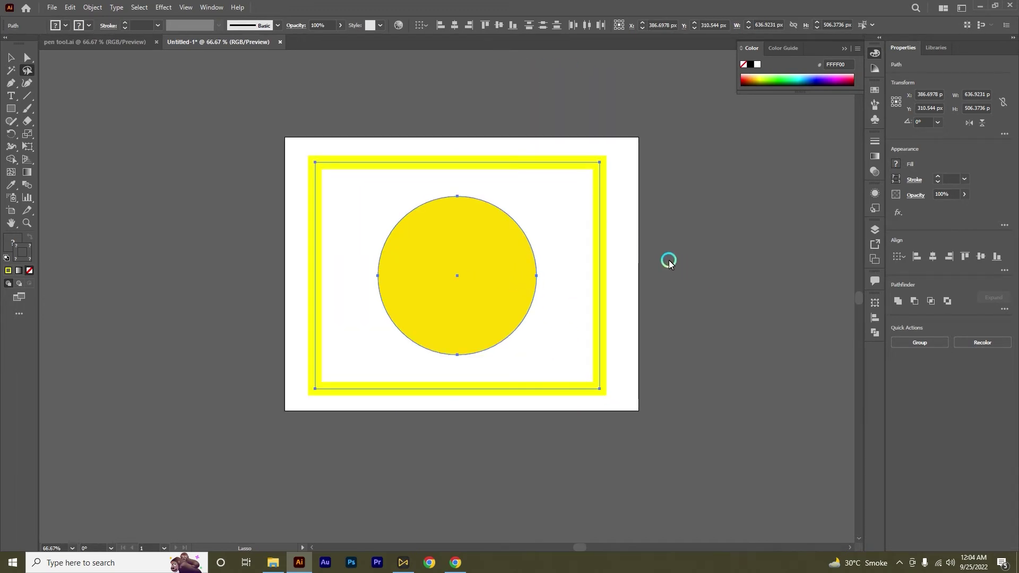
pyautogui.scroll(2, 623, 130)
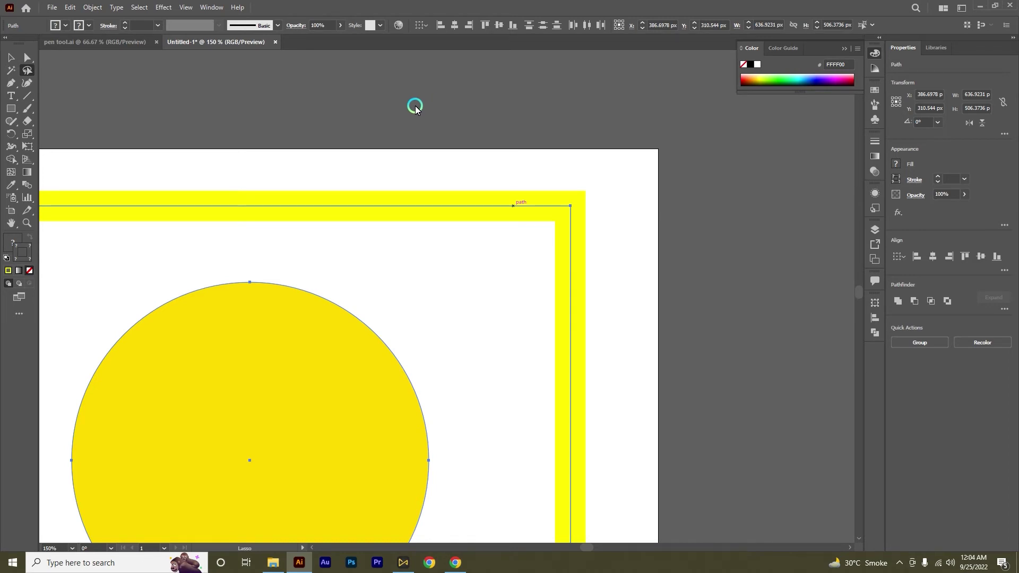
# Clear the selection, fit the artboard with Ctrl+0, and lasso the frame's top-right corner anchor
pyautogui.click(639, 142)
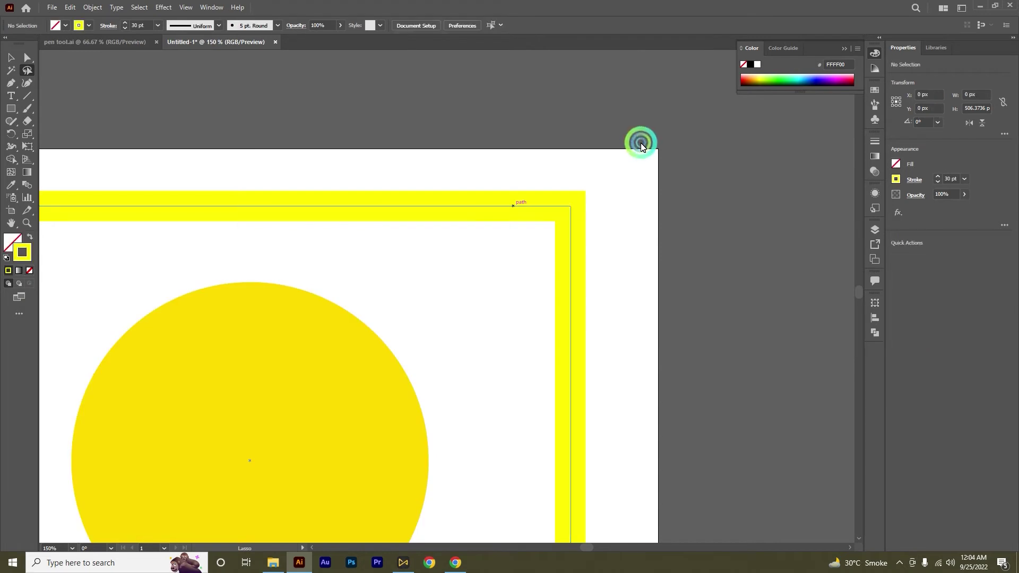
pyautogui.hotkey('ctrl', '0')
pyautogui.scroll(1, 618, 170)
pyautogui.moveTo(598, 137)
pyautogui.mouseDown()
pyautogui.moveTo(657, 198)
pyautogui.moveTo(591, 129)
pyautogui.mouseUp()
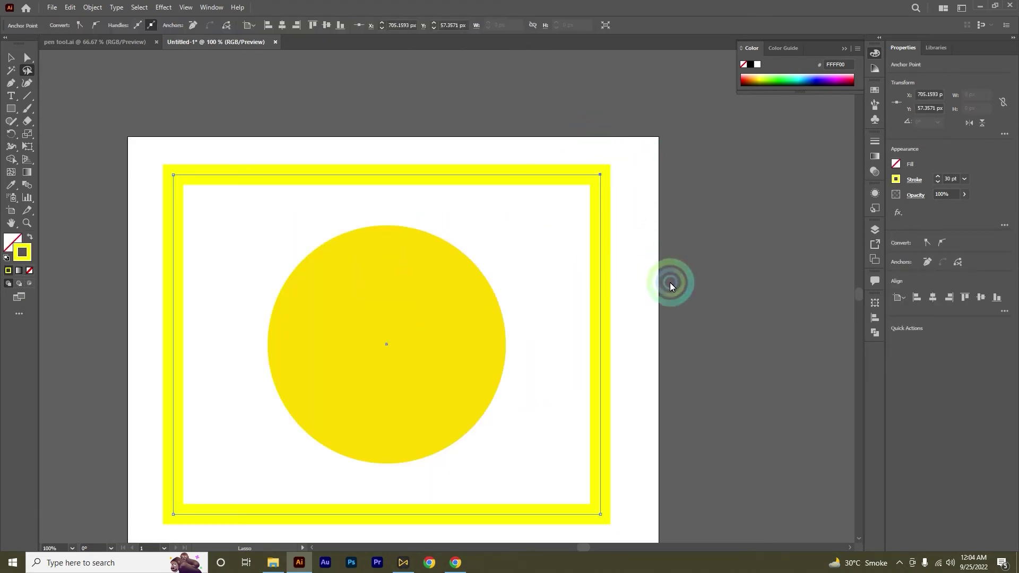
# Zoom in and out to inspect the selected corner point, then clear the selection
pyautogui.scroll(-1, 623, 203)
pyautogui.scroll(4, 600, 461)
pyautogui.scroll(1, 598, 459)
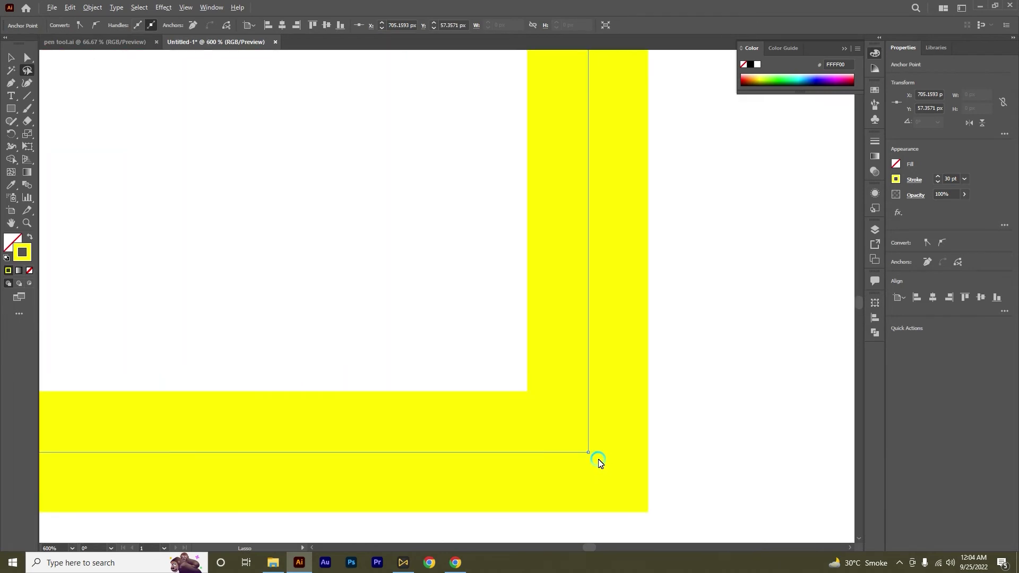
pyautogui.scroll(2, 595, 455)
pyautogui.scroll(-6, 593, 451)
pyautogui.scroll(-2, 591, 446)
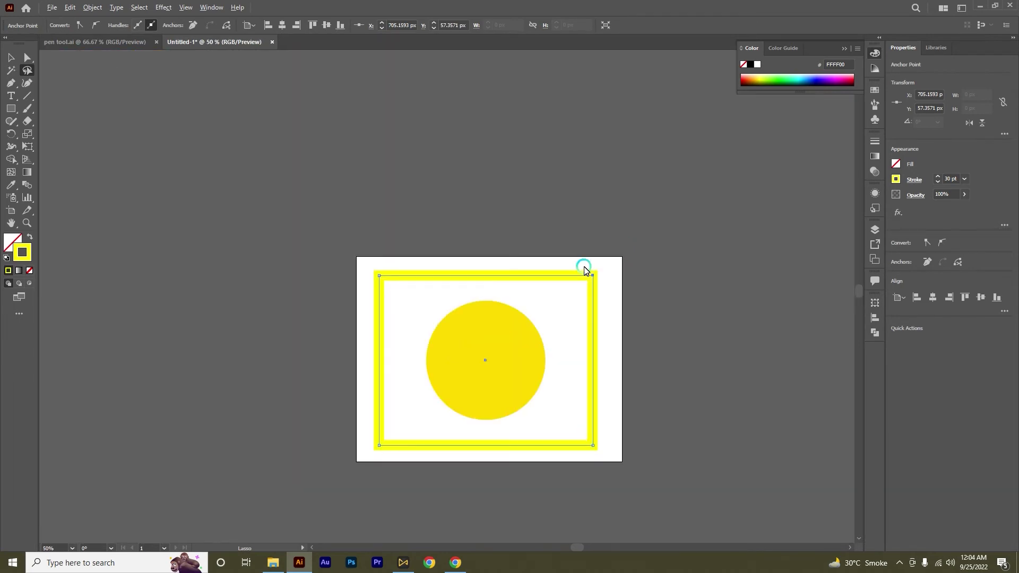
pyautogui.scroll(5, 637, 270)
pyautogui.scroll(2, 671, 334)
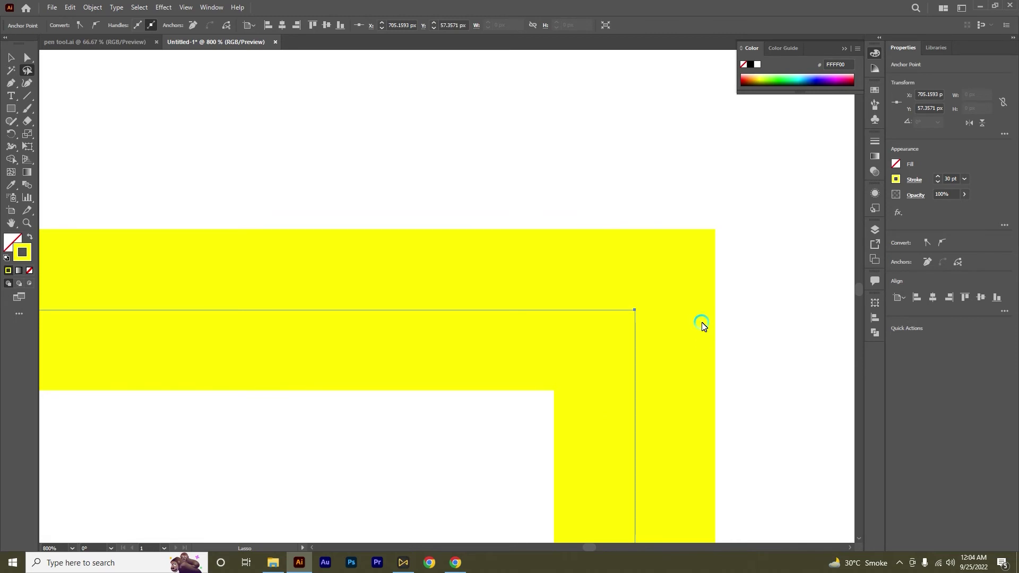
pyautogui.scroll(-4, 701, 326)
pyautogui.scroll(-2, 701, 326)
pyautogui.scroll(-1, 701, 326)
pyautogui.scroll(1, 633, 403)
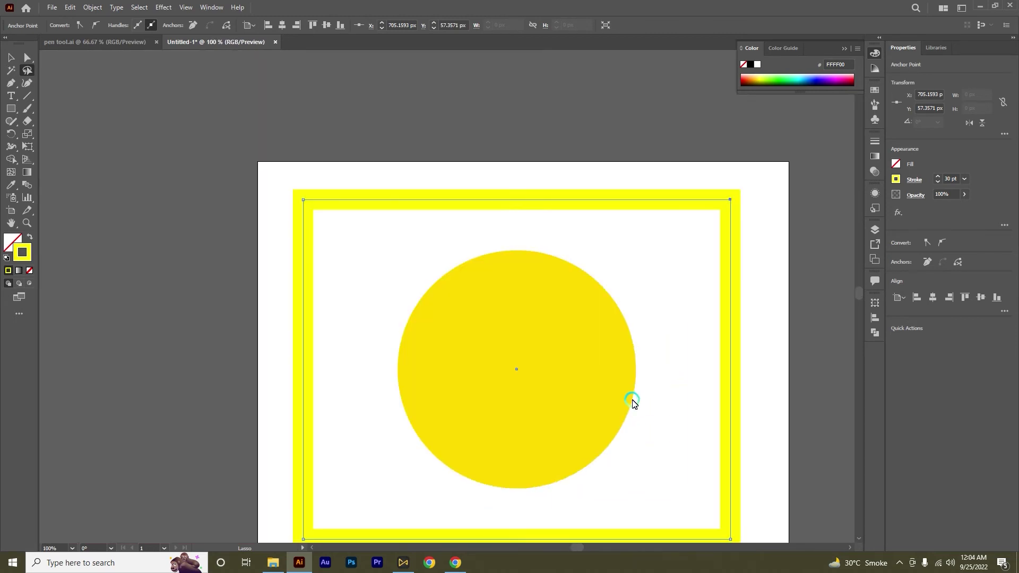
pyautogui.click(680, 346)
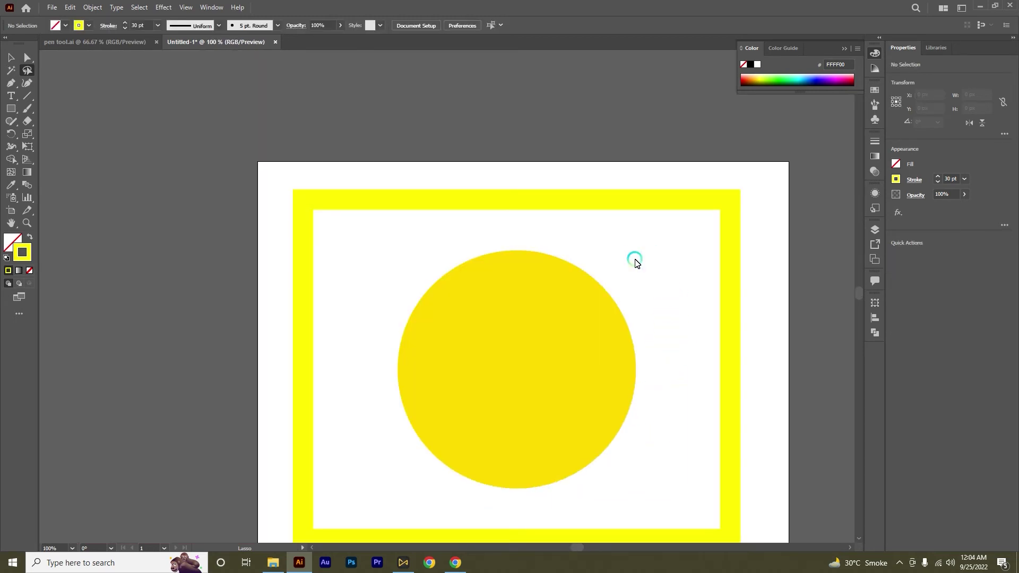
# Lasso only the yellow circle's right anchor point
pyautogui.moveTo(636, 263); pyautogui.dragTo(631, 248)
pyautogui.scroll(1, 606, 366)
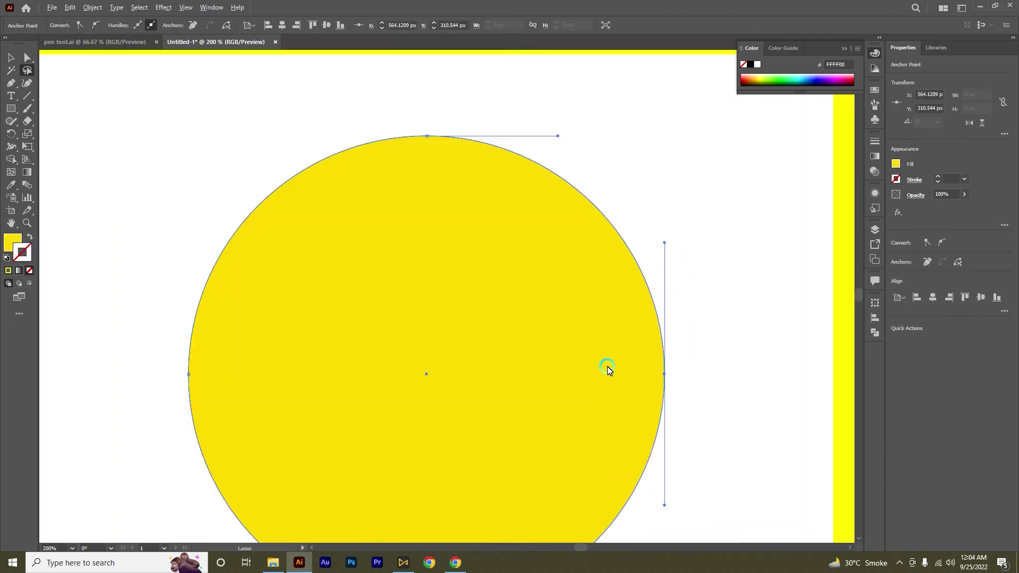
pyautogui.scroll(-2, 609, 367)
pyautogui.scroll(-1, 602, 351)
pyautogui.scroll(-1, 595, 344)
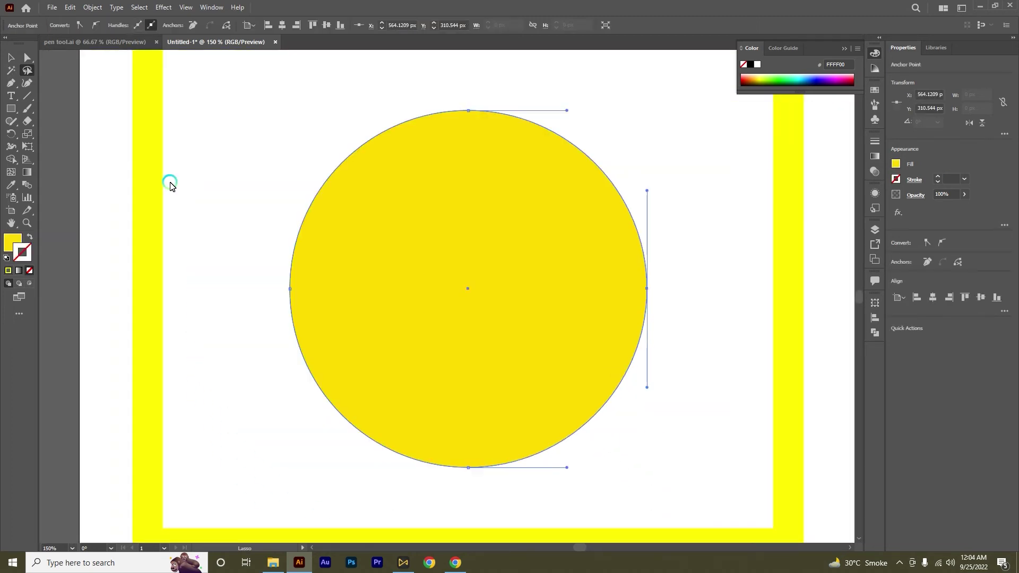
# Drag that anchor left with Direct Selection into a crescent, then undo to restore the circle
pyautogui.click(28, 57)
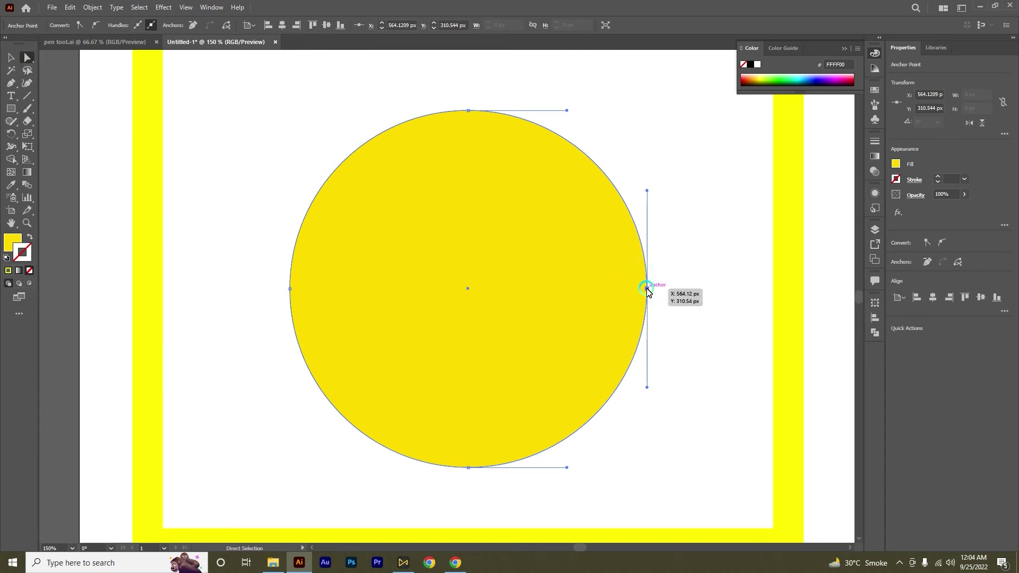
pyautogui.moveTo(647, 290)
pyautogui.mouseDown()
pyautogui.moveTo(209, 235)
pyautogui.moveTo(554, 354)
pyautogui.moveTo(421, 289)
pyautogui.mouseUp()
pyautogui.hotkey('ctrl', '0')
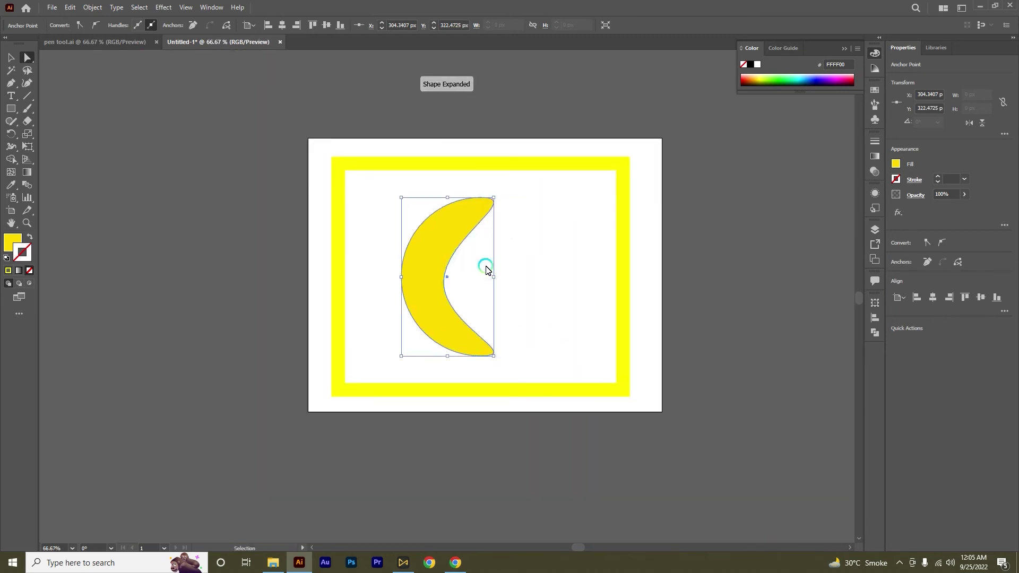
pyautogui.hotkey('ctrl', 'z')
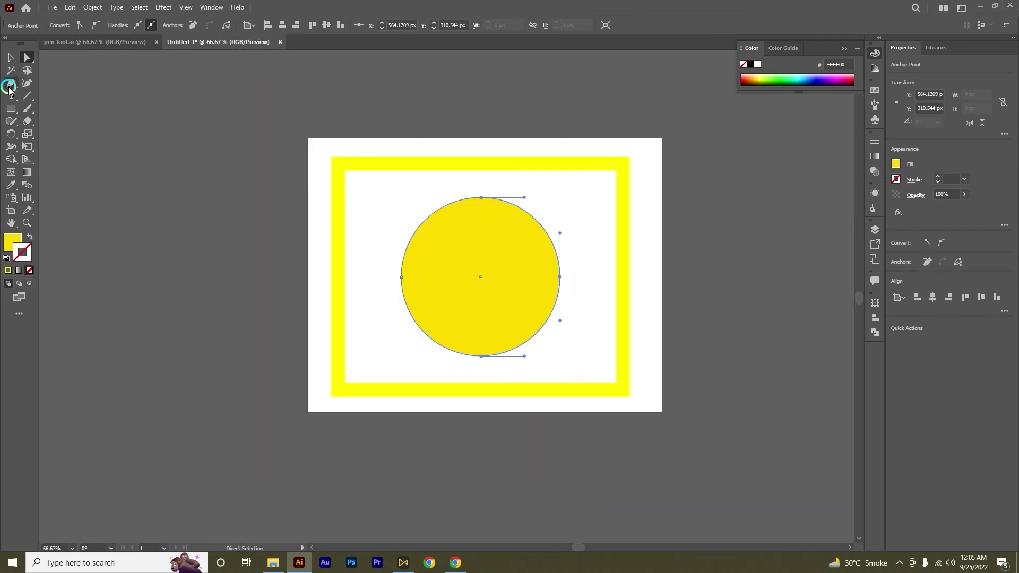
# Deselect the circle, switch to the Lasso Tool, and lasso the circle's left half
pyautogui.click(356, 260)
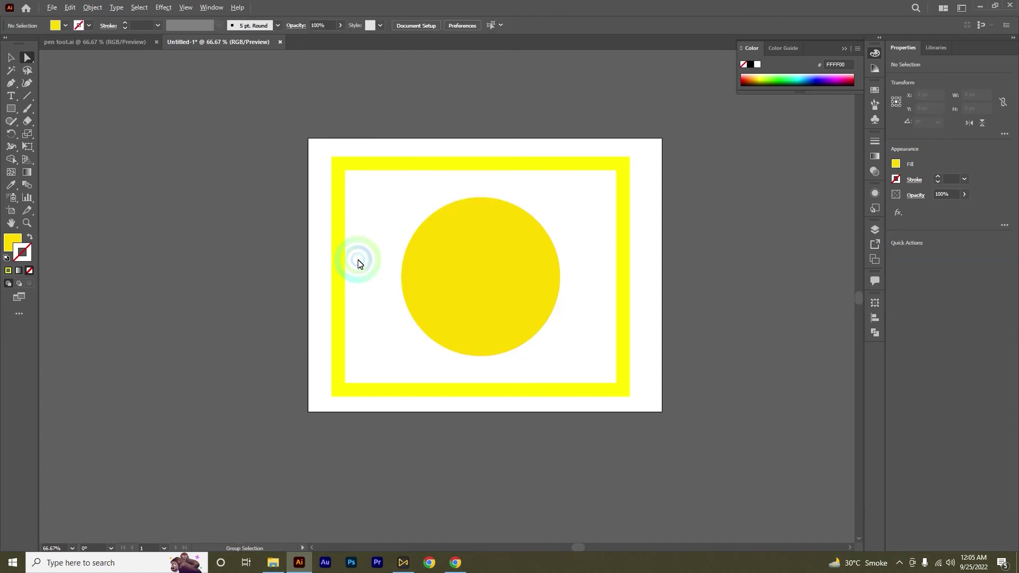
pyautogui.scroll(1, 357, 261)
pyautogui.click(27, 71)
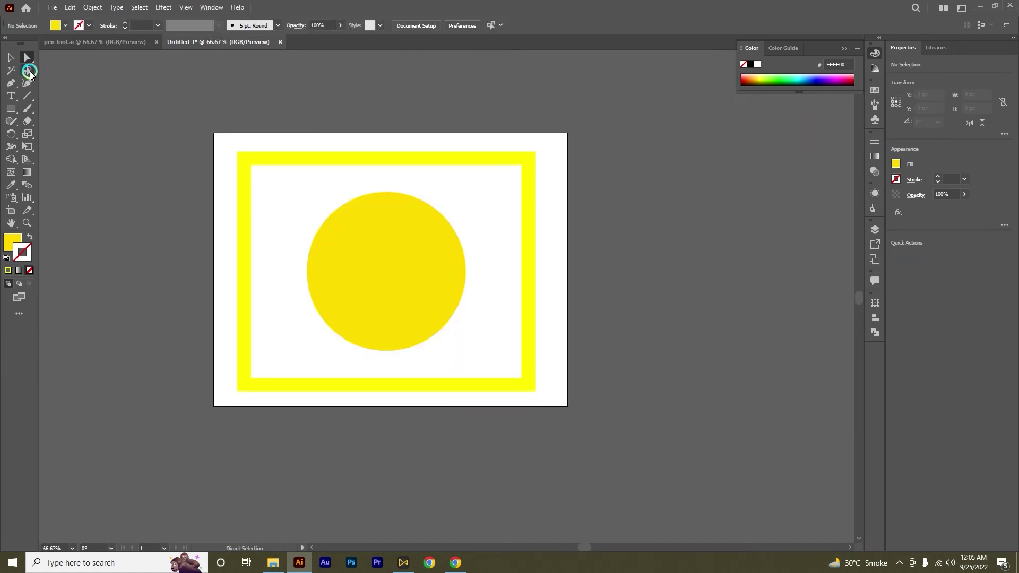
pyautogui.scroll(3, 348, 221)
pyautogui.scroll(-3, 365, 287)
pyautogui.moveTo(343, 211)
pyautogui.mouseDown()
pyautogui.moveTo(371, 227)
pyautogui.moveTo(473, 367)
pyautogui.moveTo(409, 346)
pyautogui.moveTo(344, 240)
pyautogui.moveTo(342, 211)
pyautogui.moveTo(446, 205)
pyautogui.moveTo(350, 282)
pyautogui.moveTo(318, 196)
pyautogui.moveTo(352, 175)
pyautogui.moveTo(388, 213)
pyautogui.mouseUp()
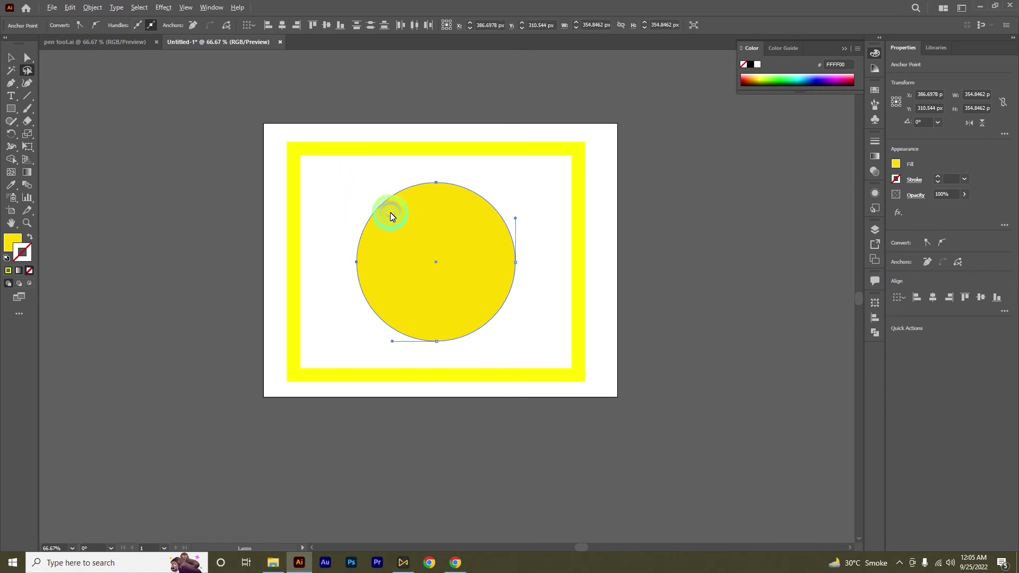
# Lasso along the frame's left edge to select its anchor points instead
pyautogui.scroll(1, 395, 215)
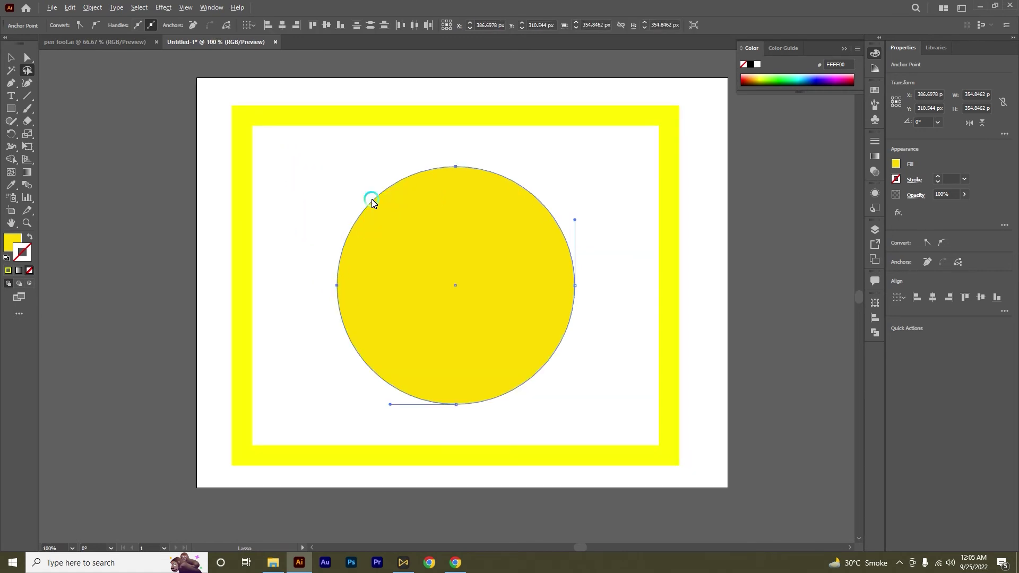
pyautogui.moveTo(222, 68)
pyautogui.mouseDown()
pyautogui.moveTo(206, 114)
pyautogui.moveTo(222, 432)
pyautogui.moveTo(257, 489)
pyautogui.moveTo(291, 298)
pyautogui.moveTo(285, 75)
pyautogui.moveTo(223, 65)
pyautogui.mouseUp()
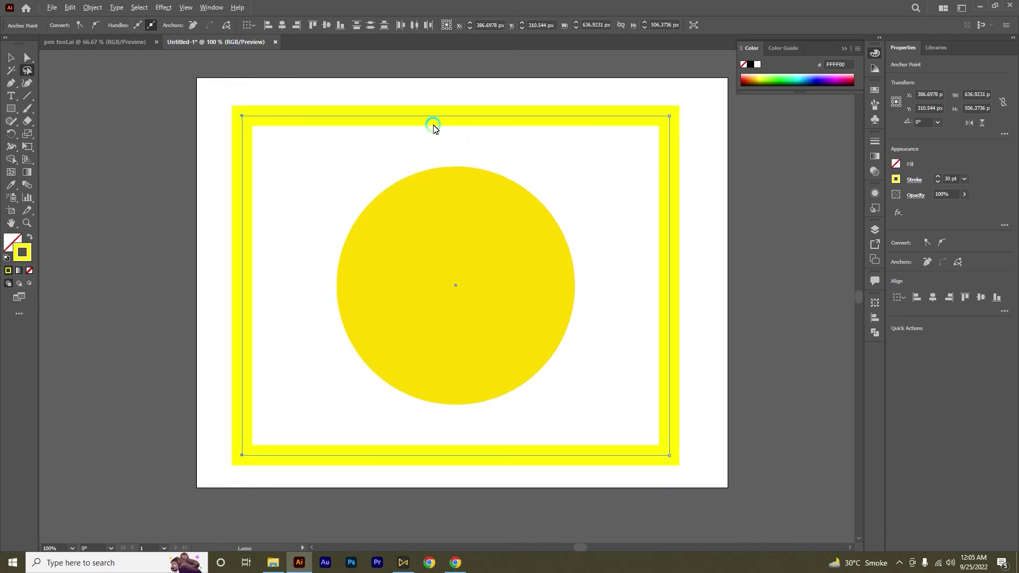
pyautogui.keyDown('alt'); pyautogui.scroll(-2, 433, 125); pyautogui.keyUp('alt')
pyautogui.scroll(1, 433, 124)
pyautogui.keyDown('alt'); pyautogui.scroll(2, 441, 177); pyautogui.keyUp('alt')
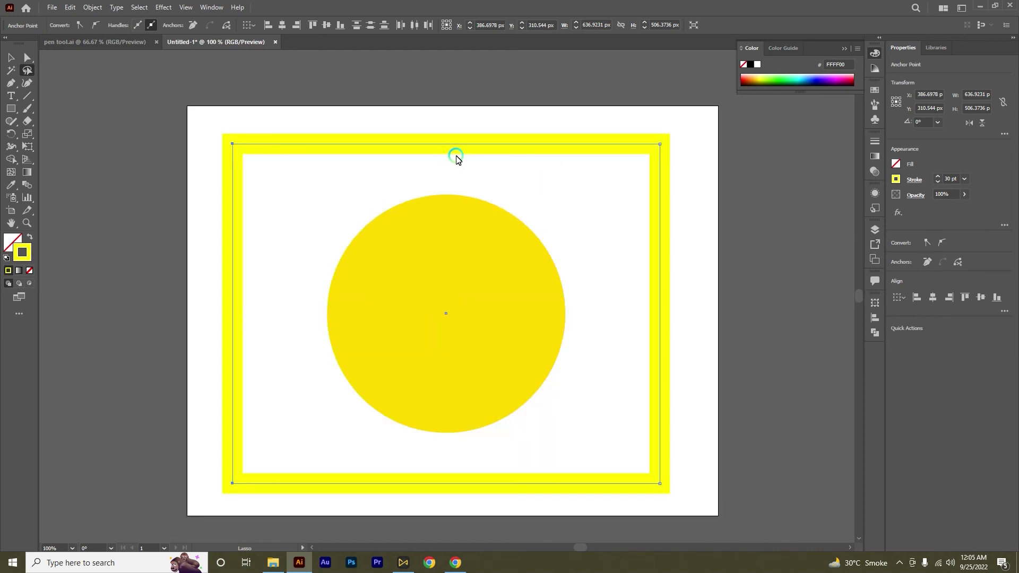
pyautogui.scroll(-1, 456, 158)
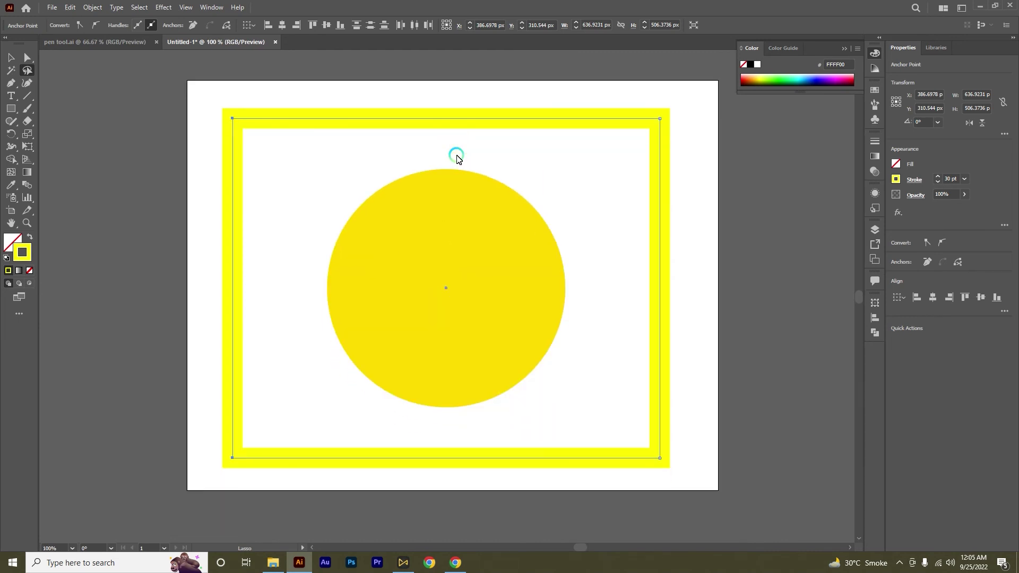